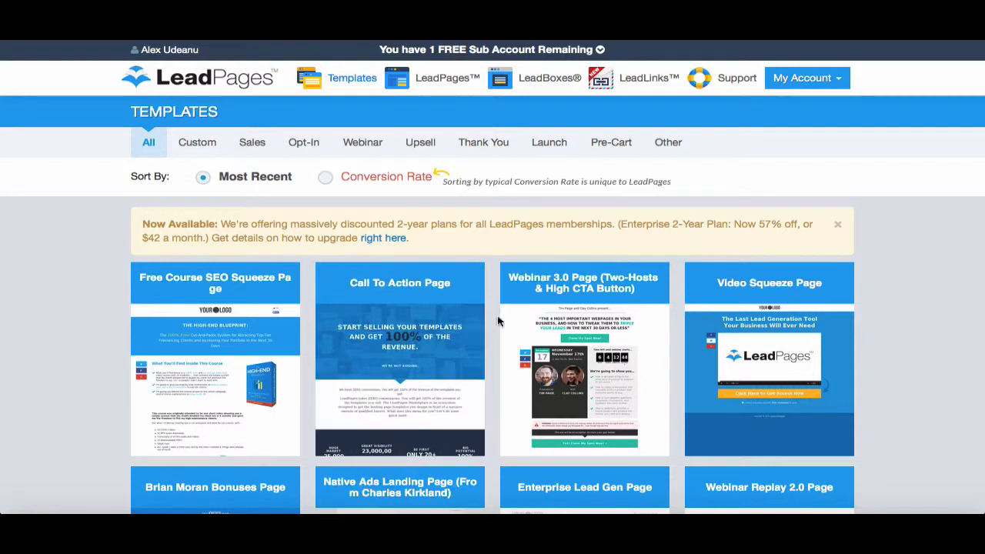
- Start a new A/B split test using the existing LeadPage Capture Page 1 as its starting point
left_click(443, 78)
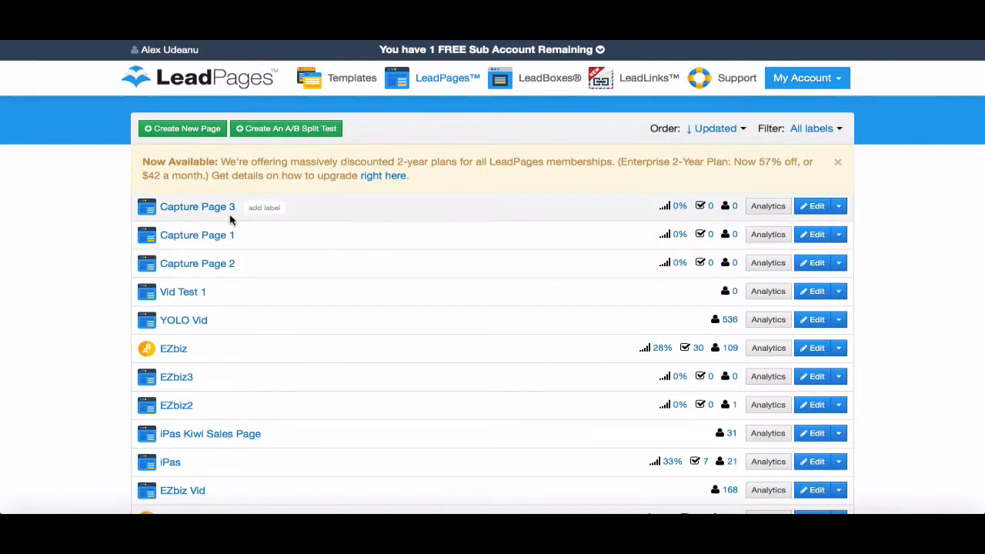
left_click(301, 135)
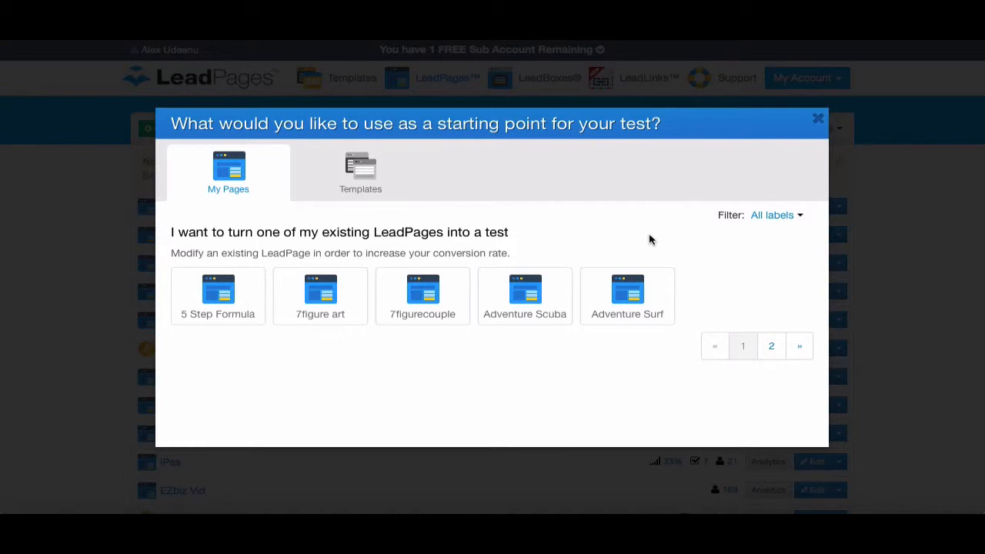
left_click(769, 347)
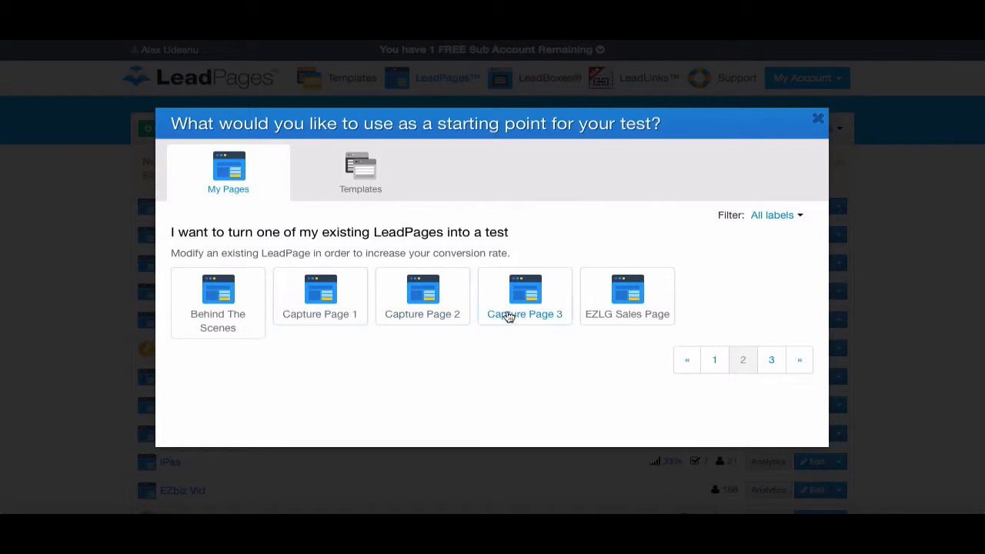
left_click(332, 302)
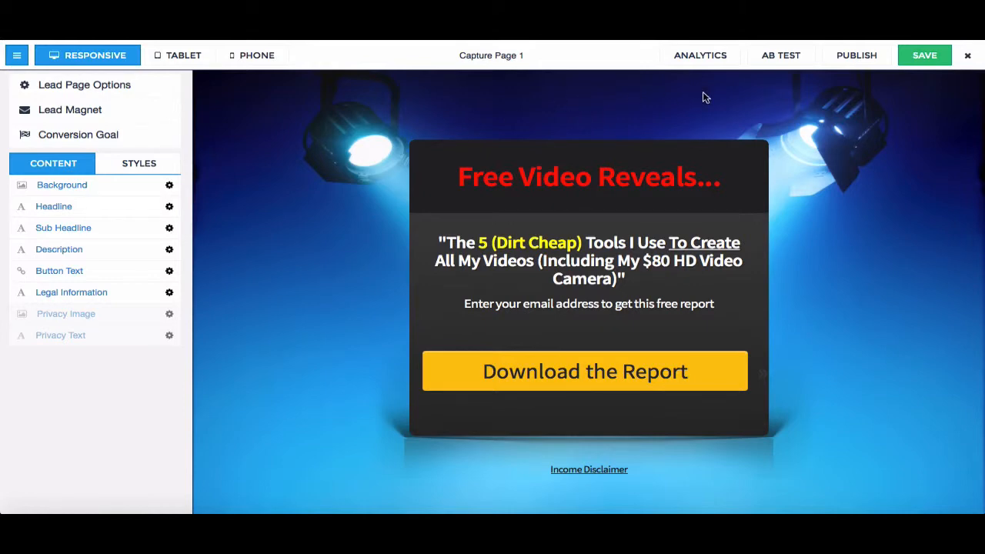
- Add a test variation copied from the existing LeadPage Capture Page 2, accepting the required save and dismissing the opt-in form editor
left_click(781, 57)
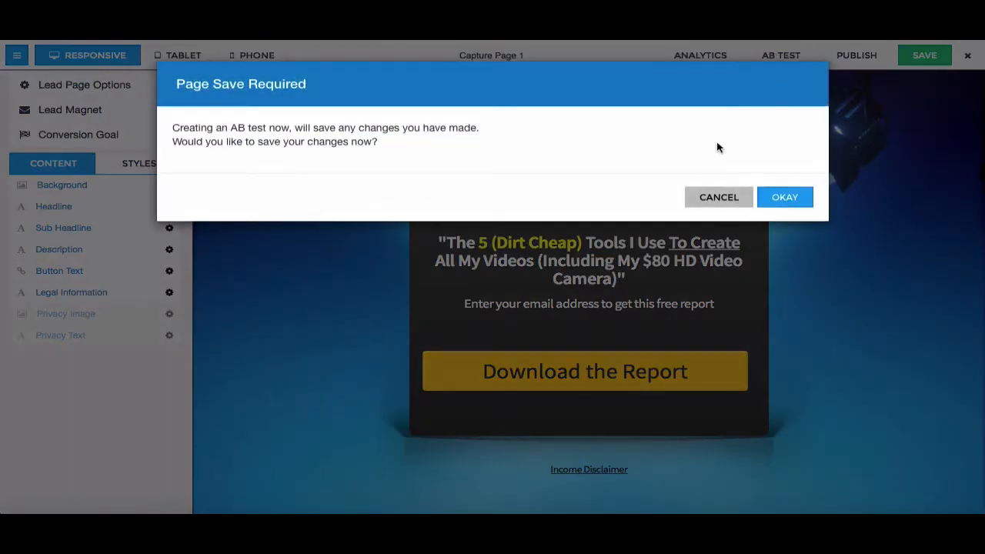
left_click(792, 197)
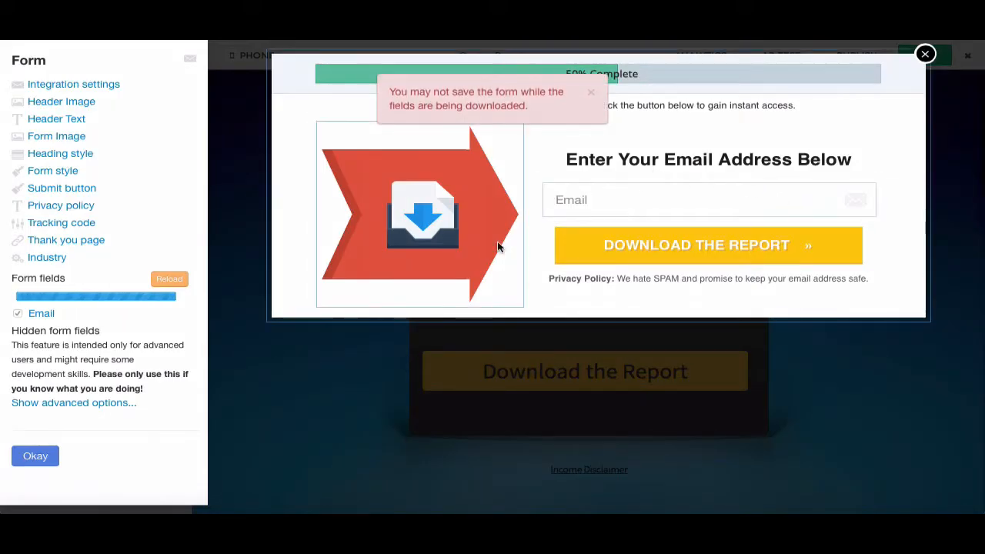
left_click(925, 54)
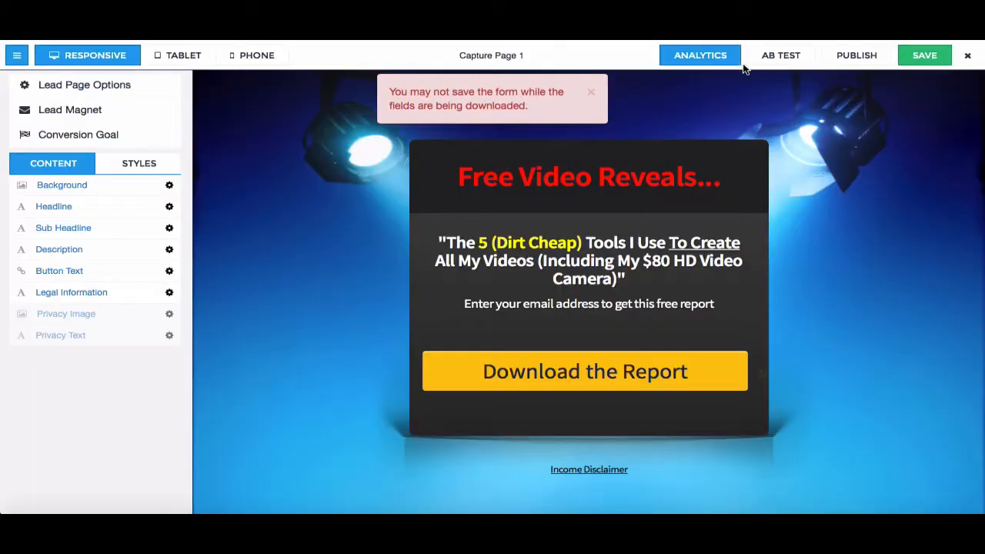
left_click(788, 60)
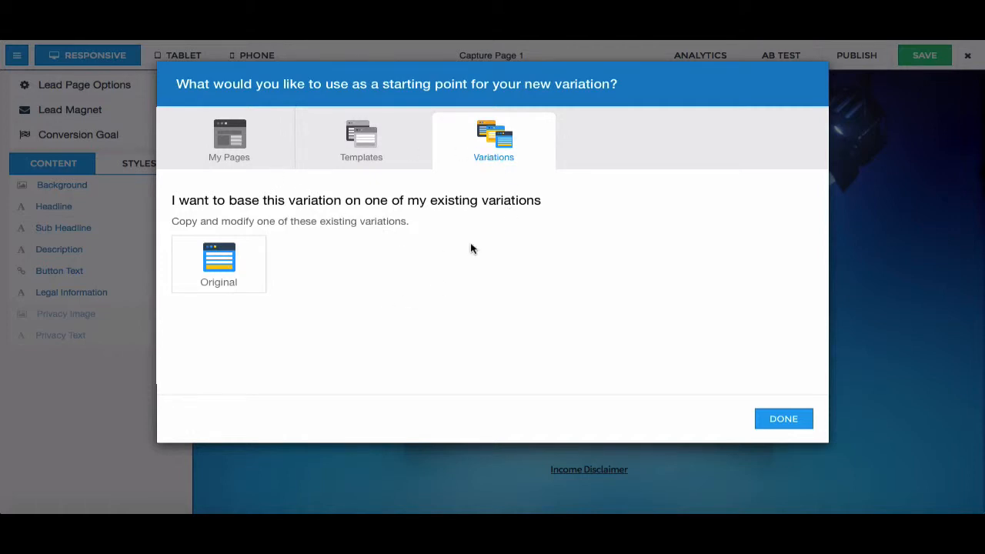
left_click(229, 136)
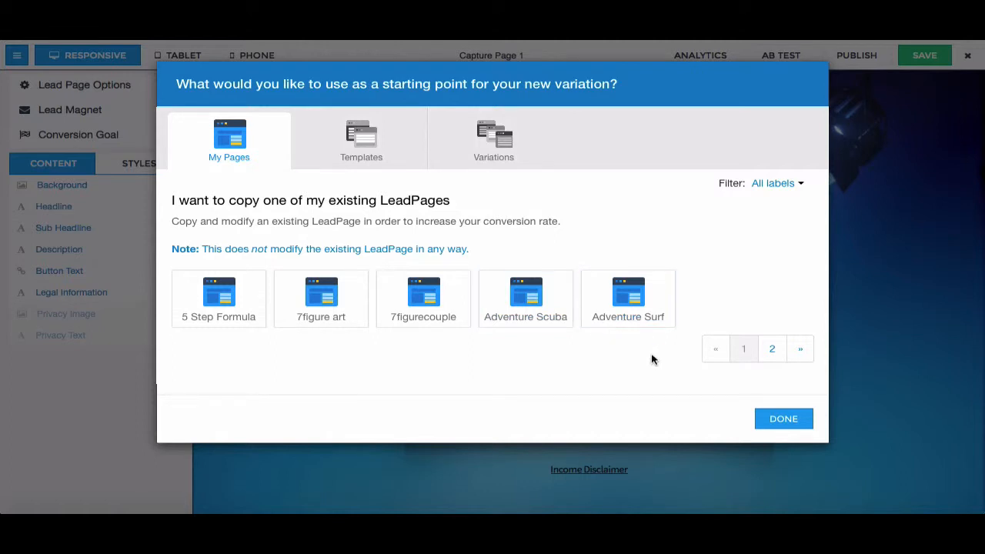
left_click(772, 350)
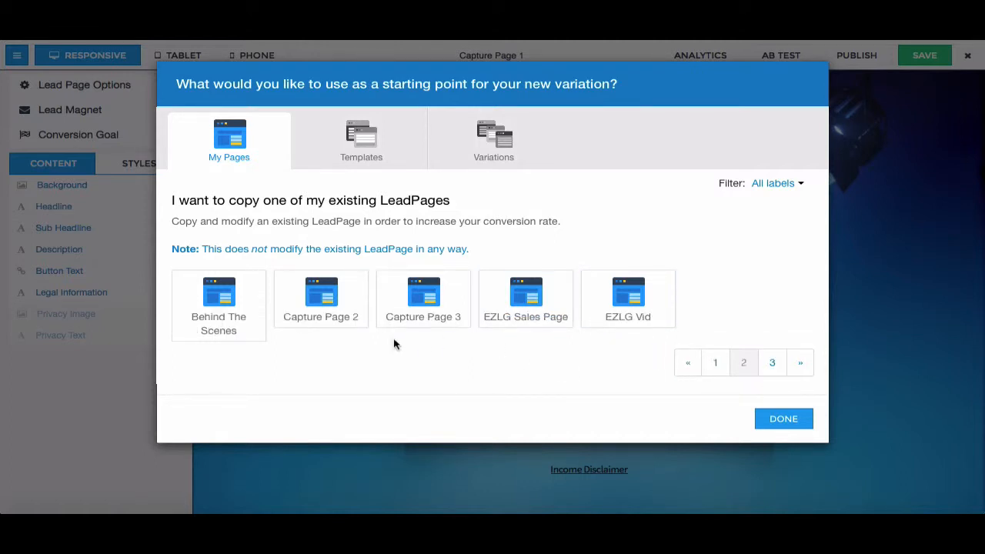
left_click(331, 307)
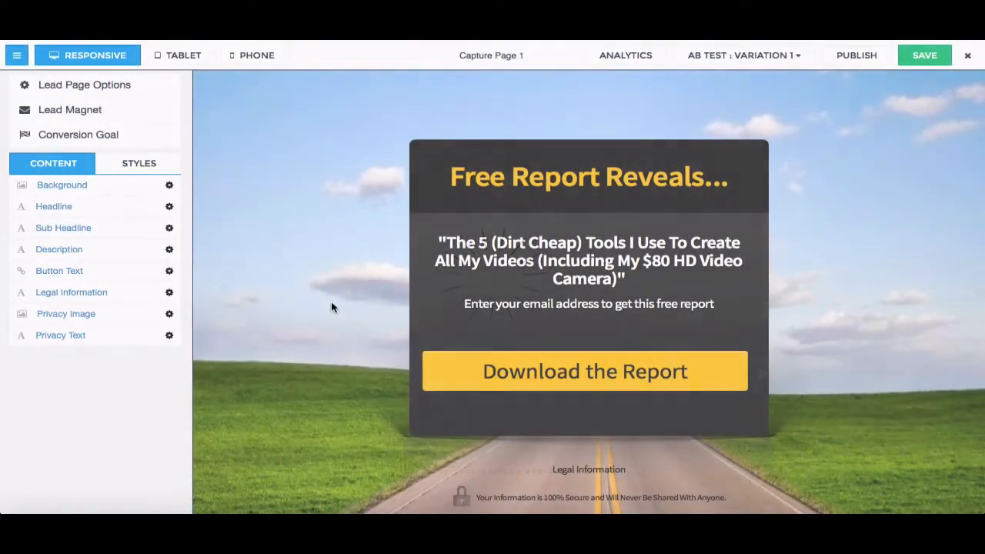
- Rename the new A/B test variation to Capture Page 2
left_click(649, 280)
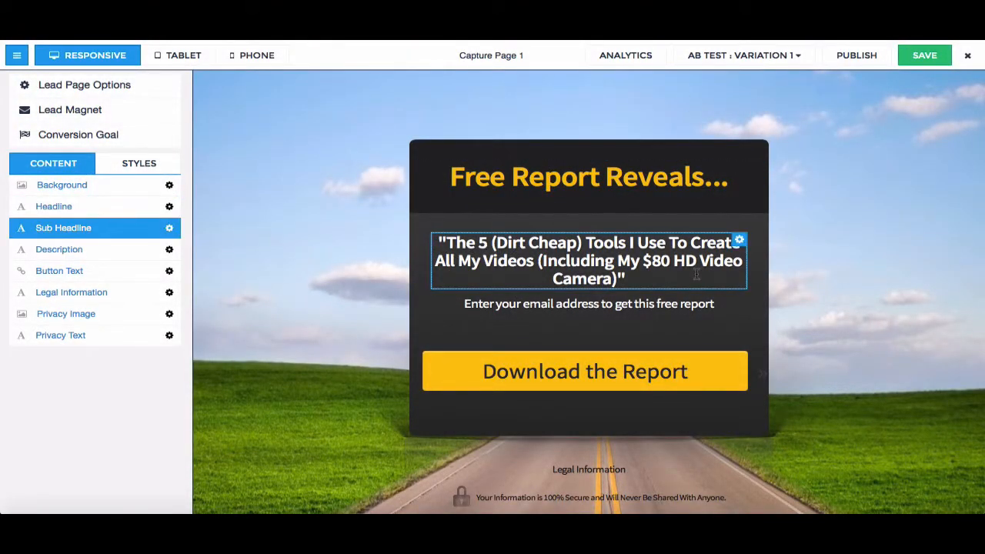
left_click(799, 59)
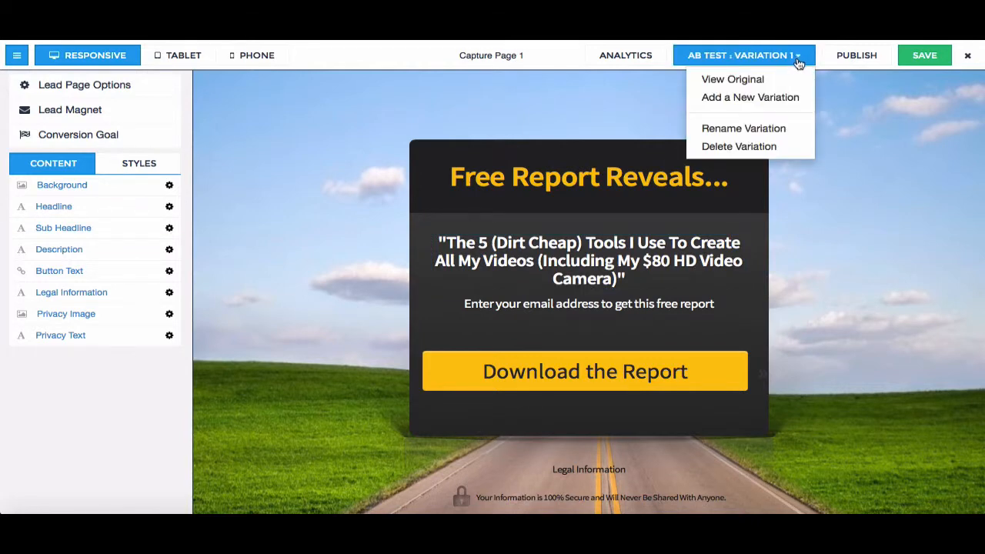
left_click(770, 131)
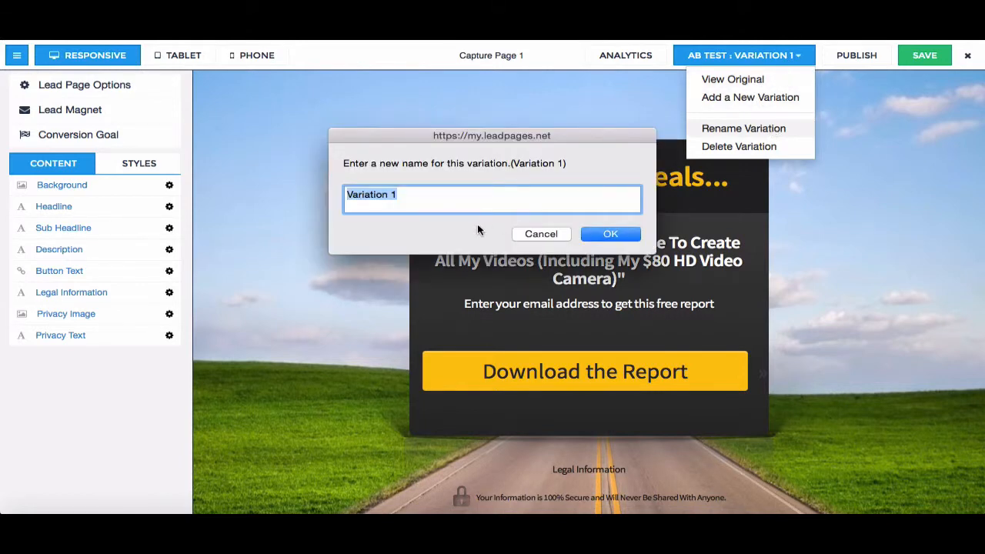
key("BackSpace")
type("Capture")
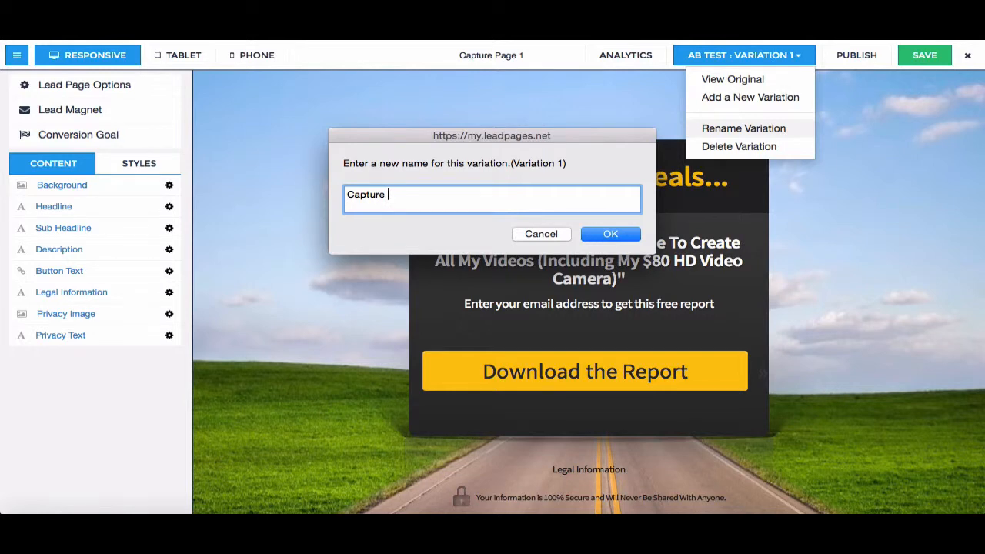
type("Page 2")
left_click(607, 235)
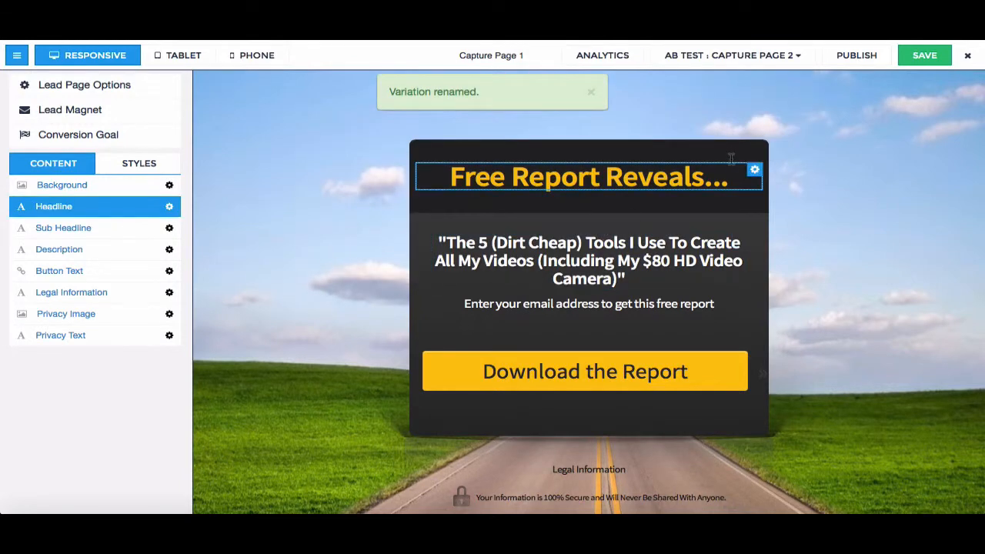
- Add another test variation copied from the existing LeadPage Capture Page 3, accepting the required save and dismissing the opt-in form editor
left_click(800, 57)
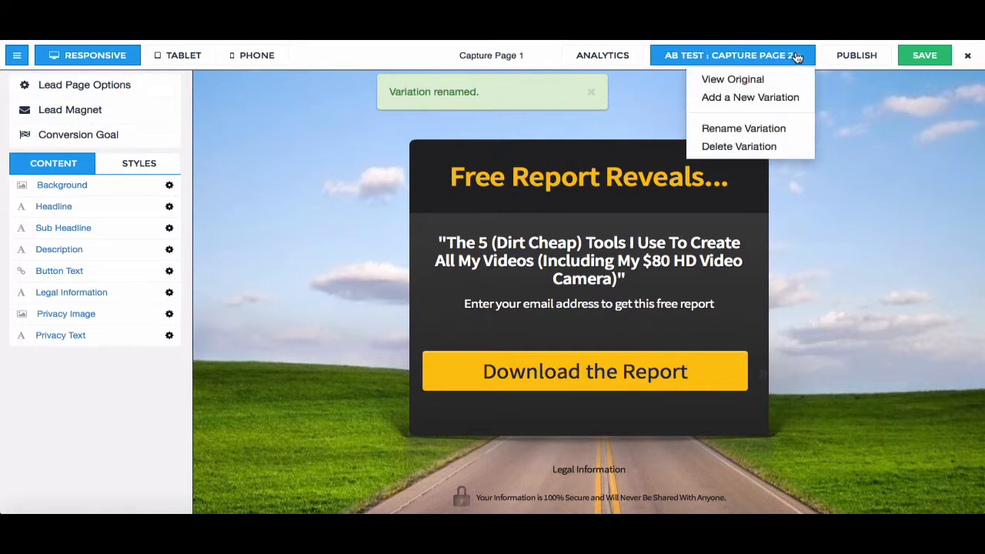
left_click(752, 97)
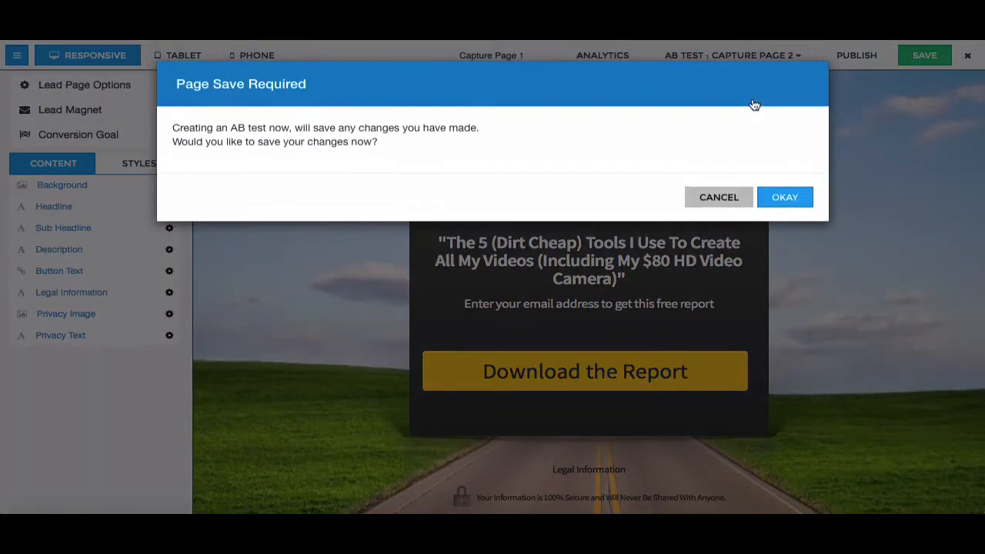
left_click(785, 199)
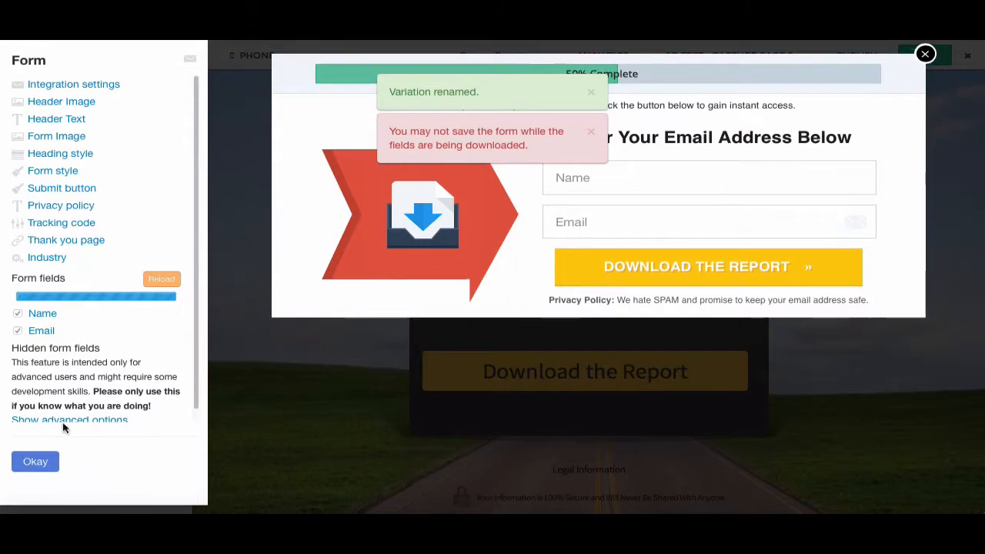
left_click(39, 460)
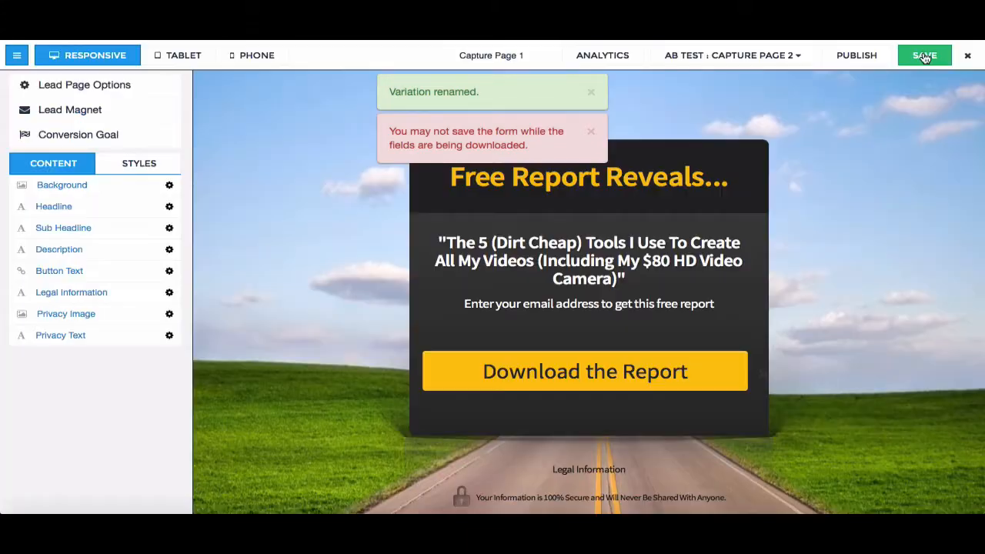
left_click(796, 57)
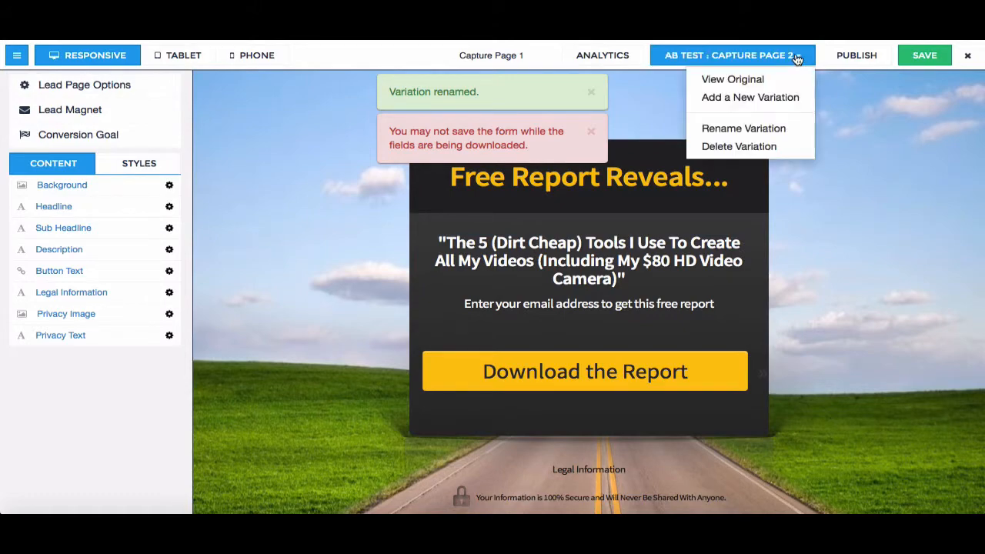
left_click(749, 98)
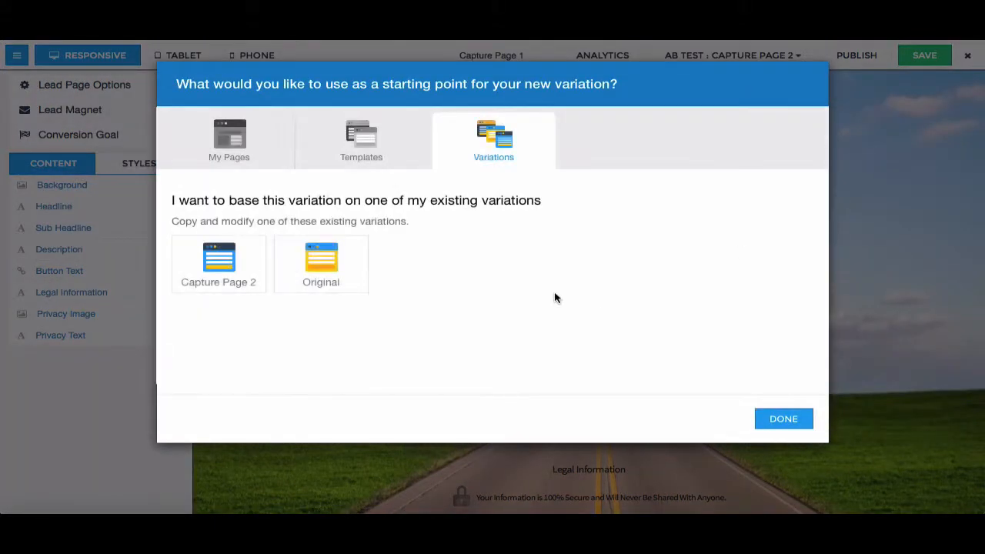
left_click(243, 151)
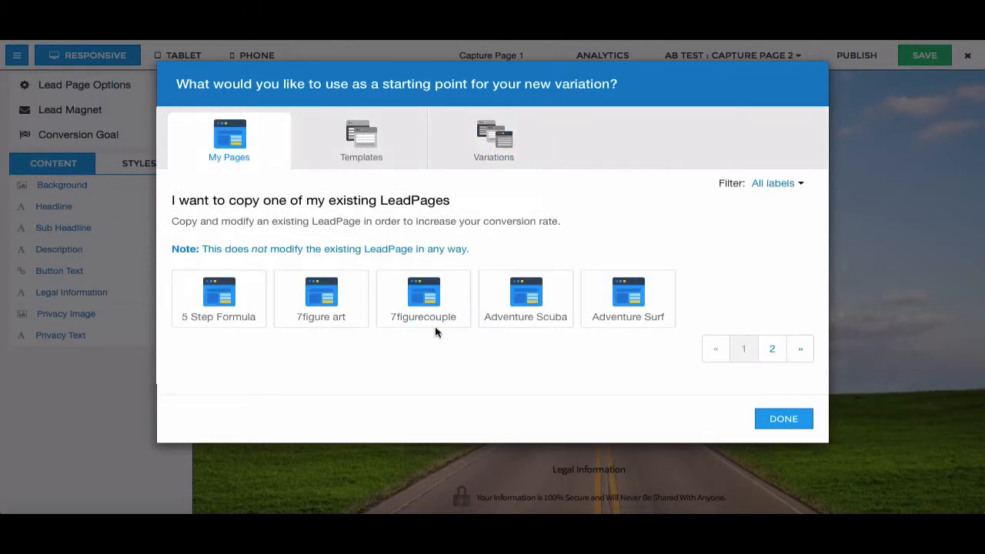
left_click(771, 351)
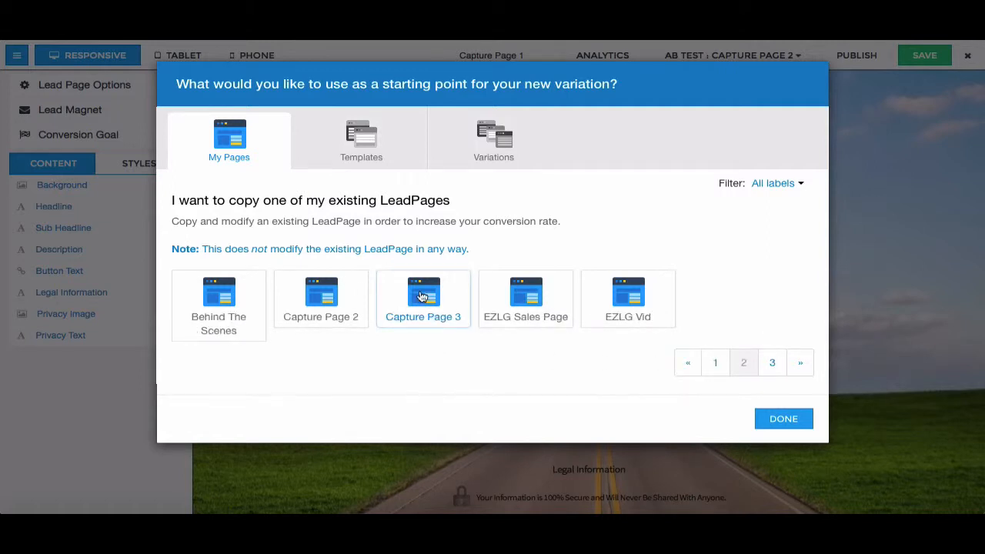
left_click(787, 410)
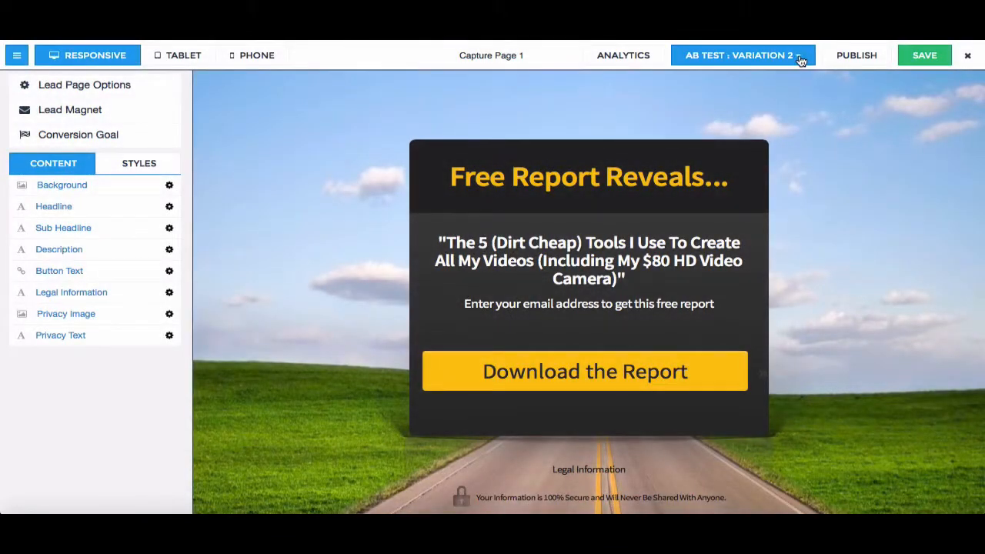
- Rename the second A/B test variation to Capture Page 3
left_click(800, 60)
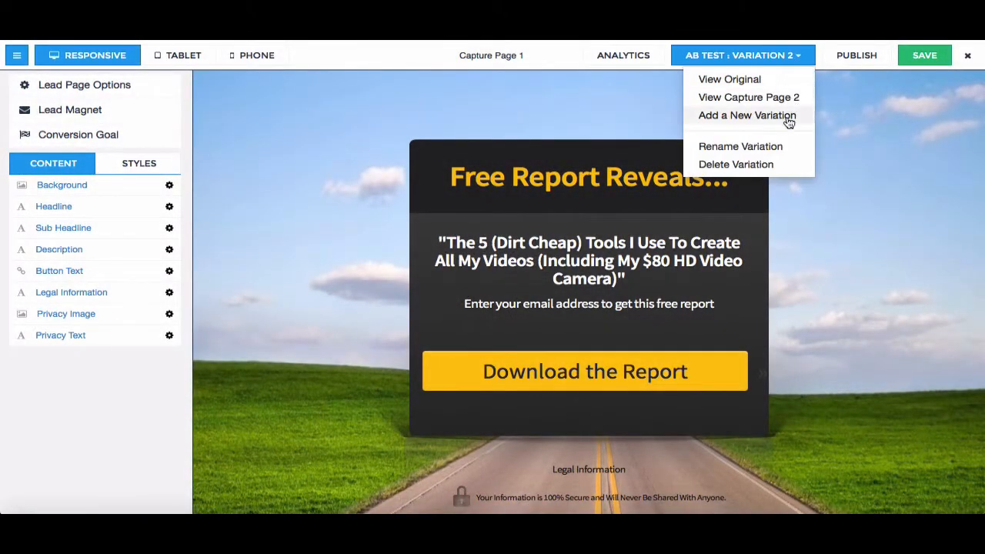
left_click(760, 150)
key("BackSpace")
type("Capture")
type("P")
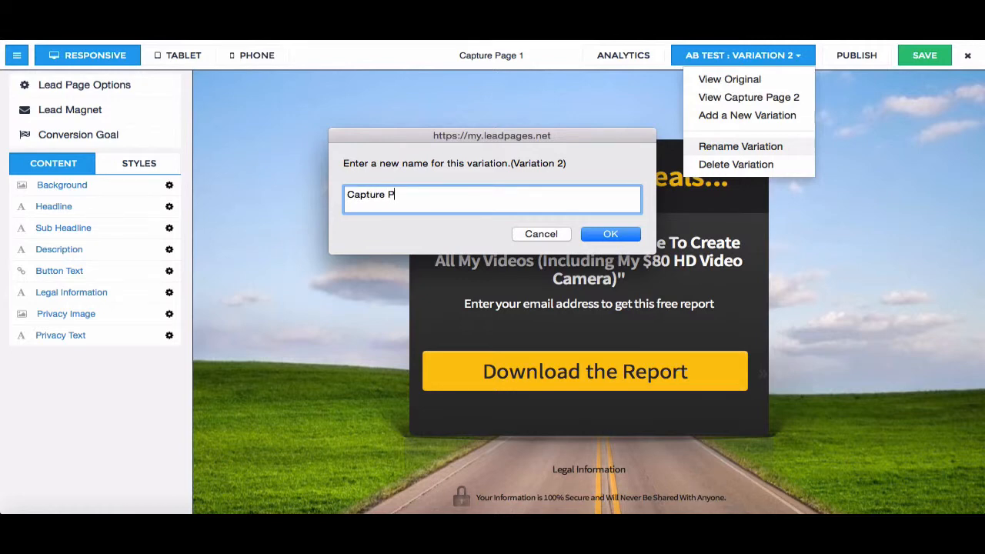
type("age 3")
left_click(618, 234)
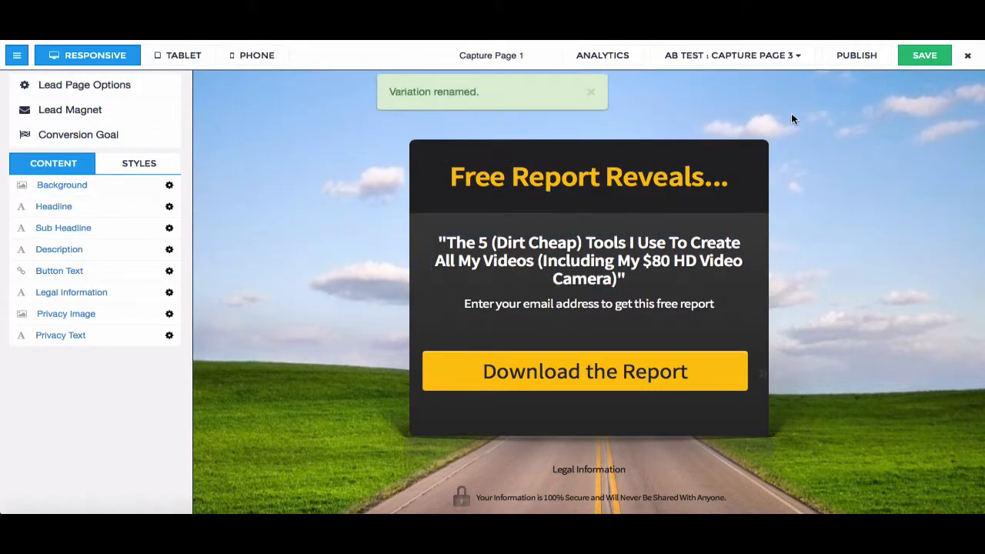
- Review the test's variation list, select the page's leadpages.net URL in the publishing options, and close them
left_click(801, 57)
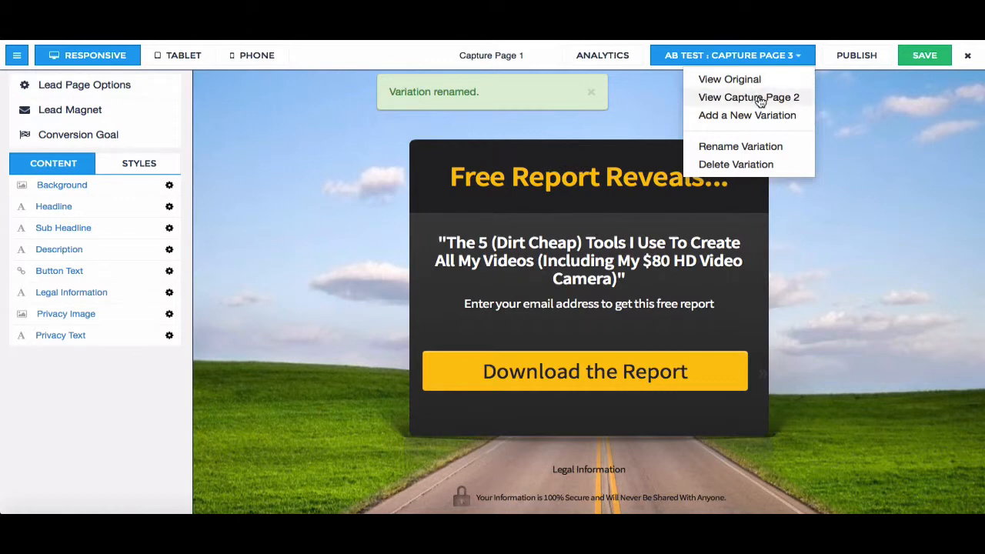
left_click(798, 62)
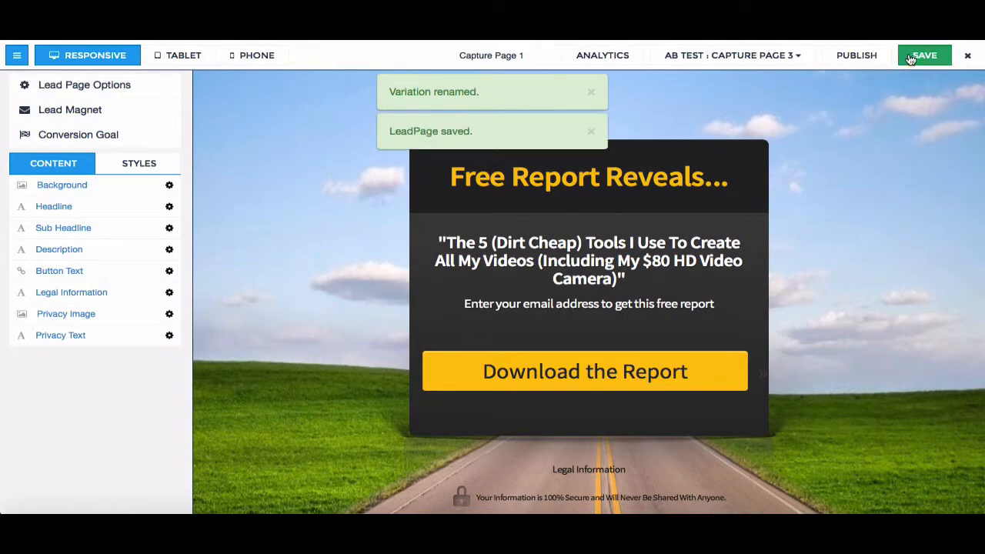
left_click(859, 60)
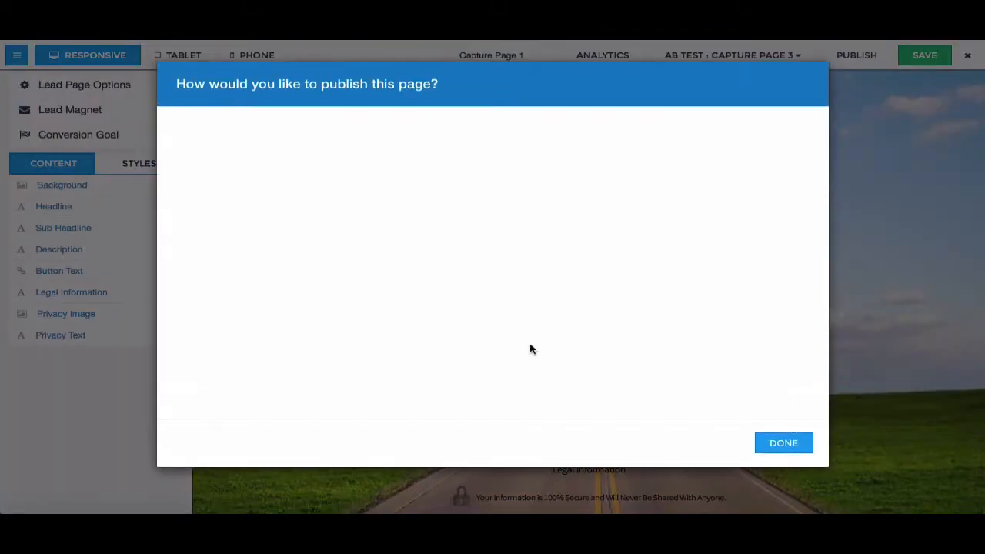
left_click(440, 286)
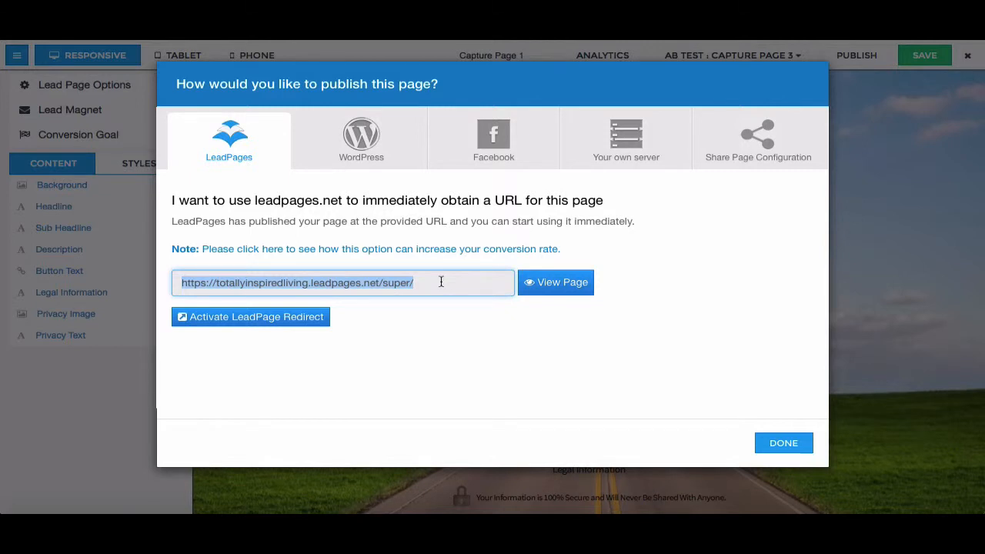
left_click(784, 445)
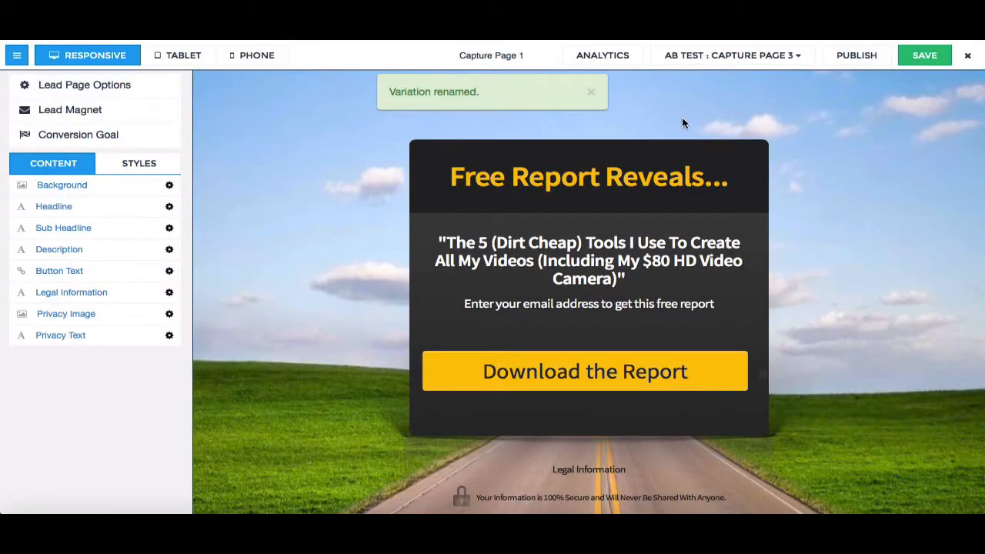
- Save the split-test page and close the editor to return to the list of LeadPages
left_click(923, 57)
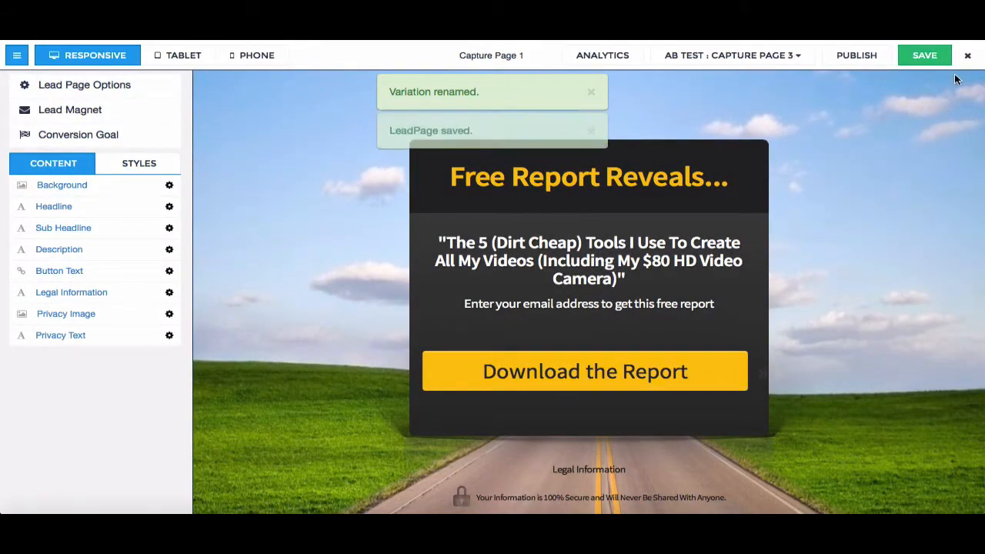
left_click(968, 58)
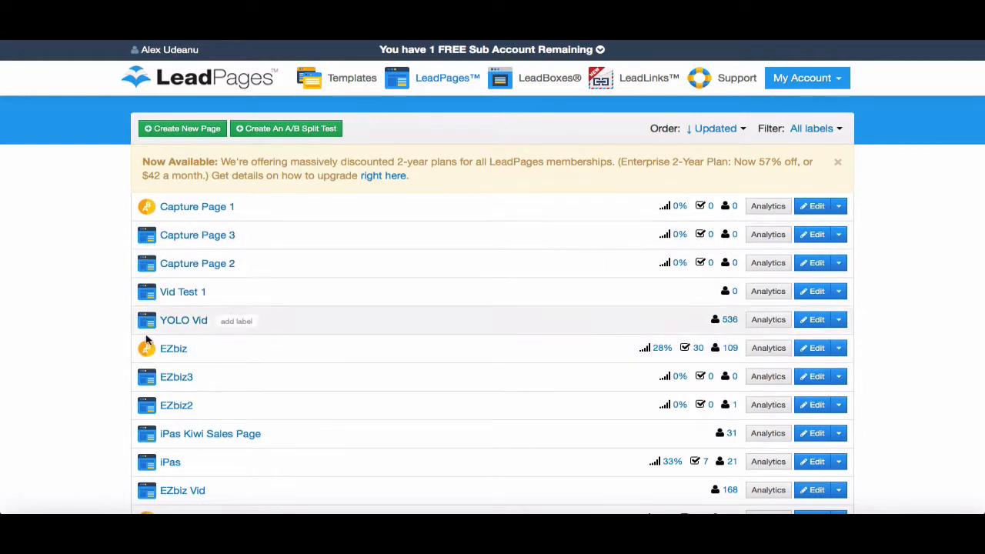
- Open the analytics for the Capture Page 1 split test and examine its summary figures and conversion rate chart
scroll(176, 277, "down", 10)
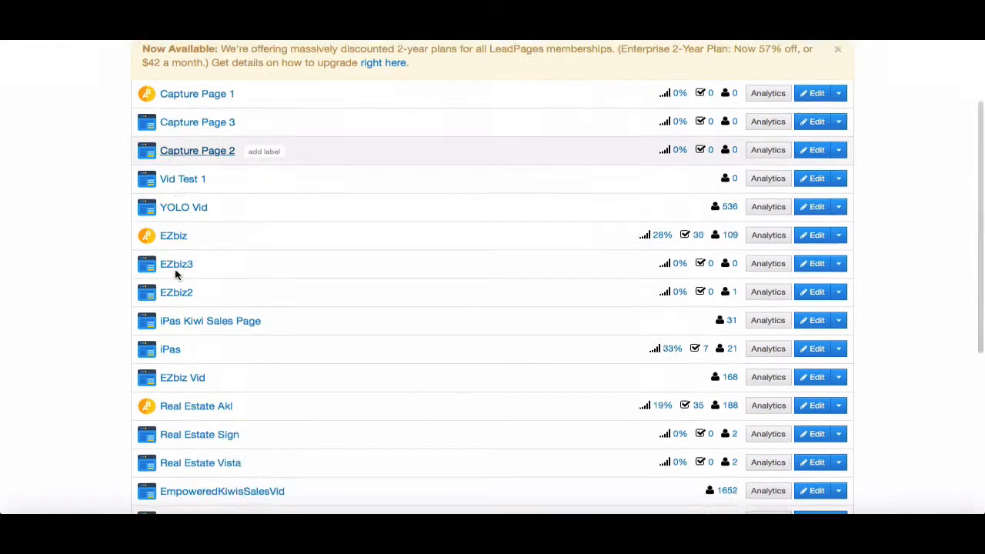
scroll(177, 277, "up", 10)
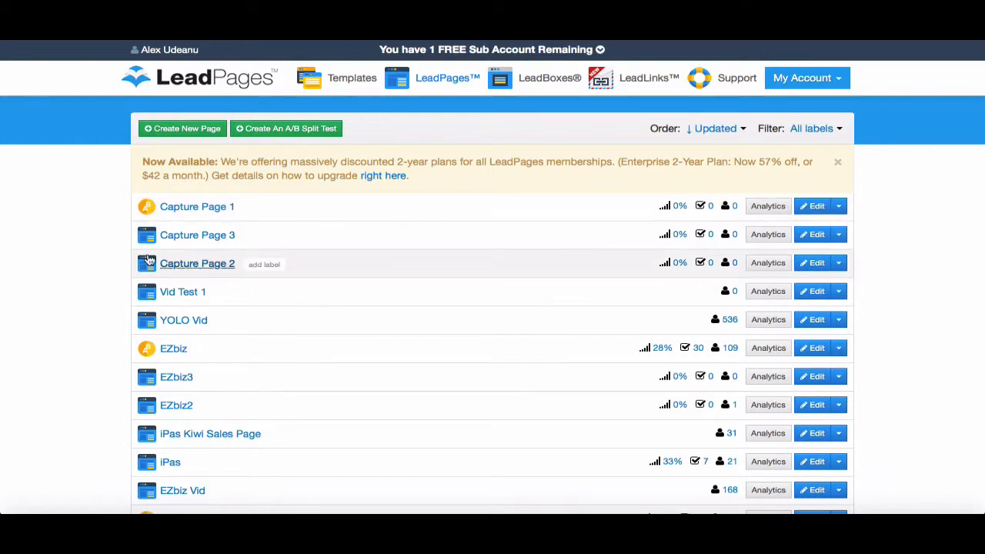
left_click(767, 206)
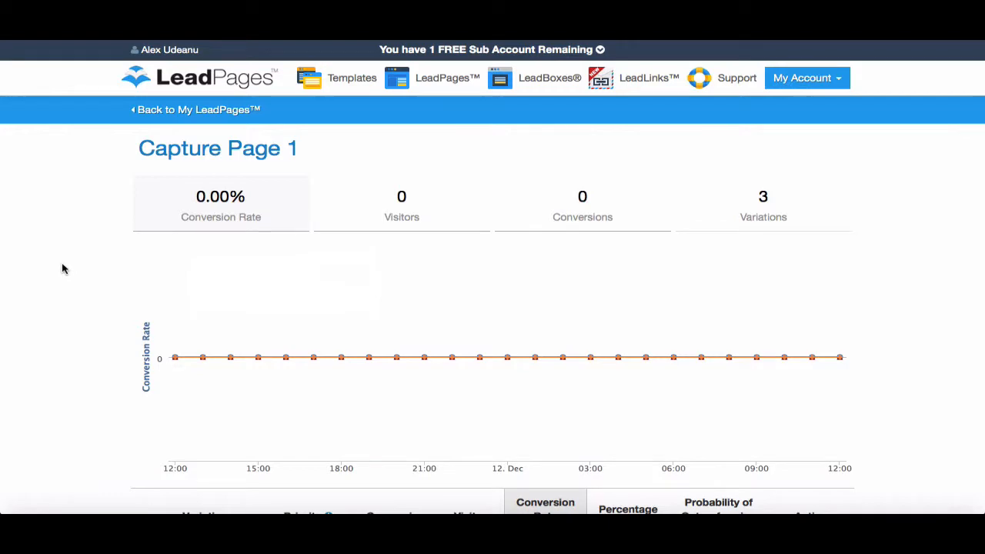
scroll(61, 268, "down", 4)
scroll(63, 268, "up", 3)
scroll(64, 268, "up", 1)
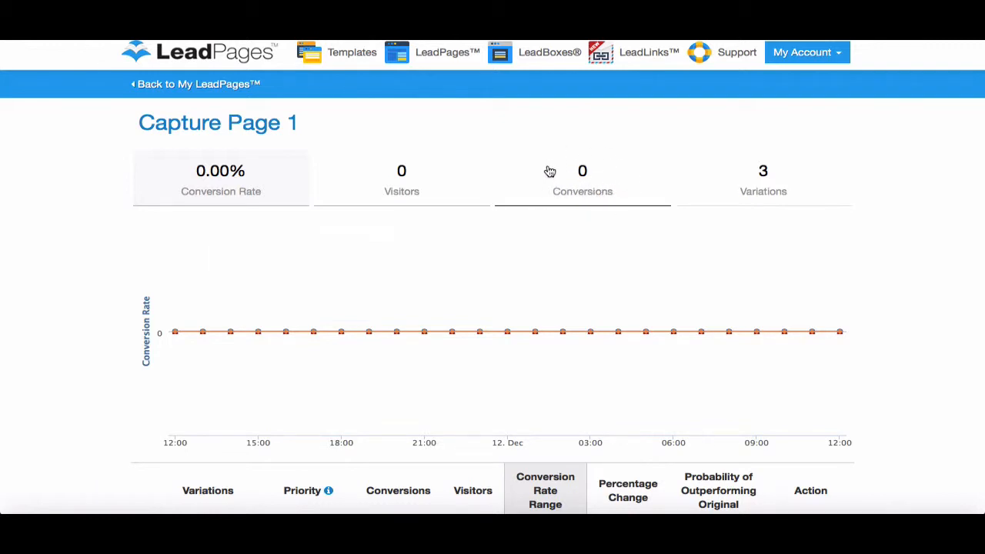
mouse_move(353, 304)
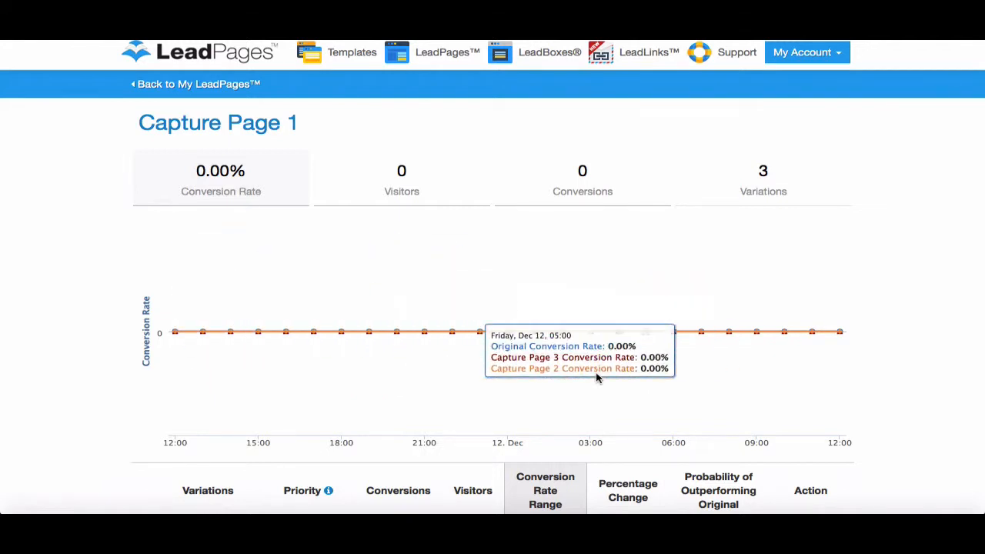
- Examine the test's variations table and the actions available for the Capture Page 2 variation
scroll(84, 392, "down", 5)
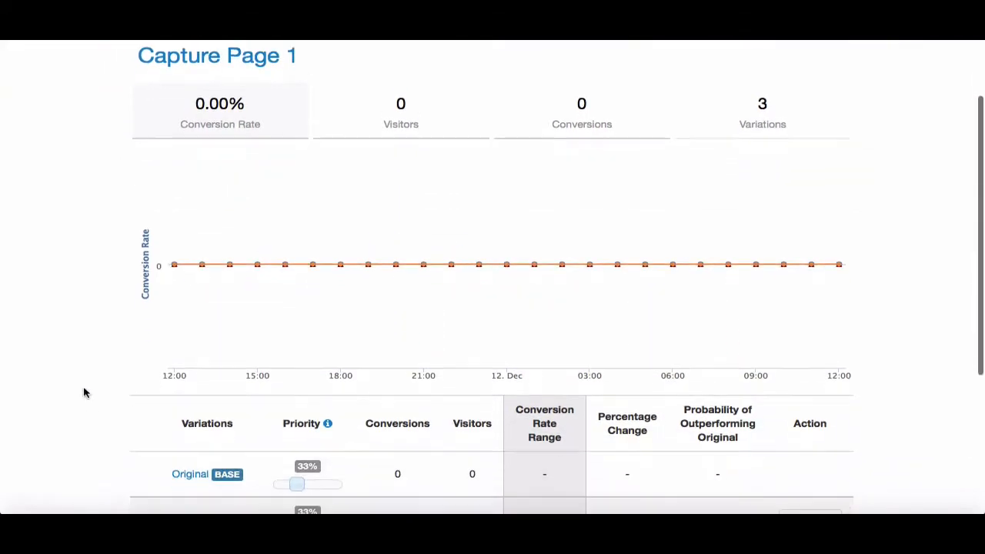
scroll(85, 392, "down", 1)
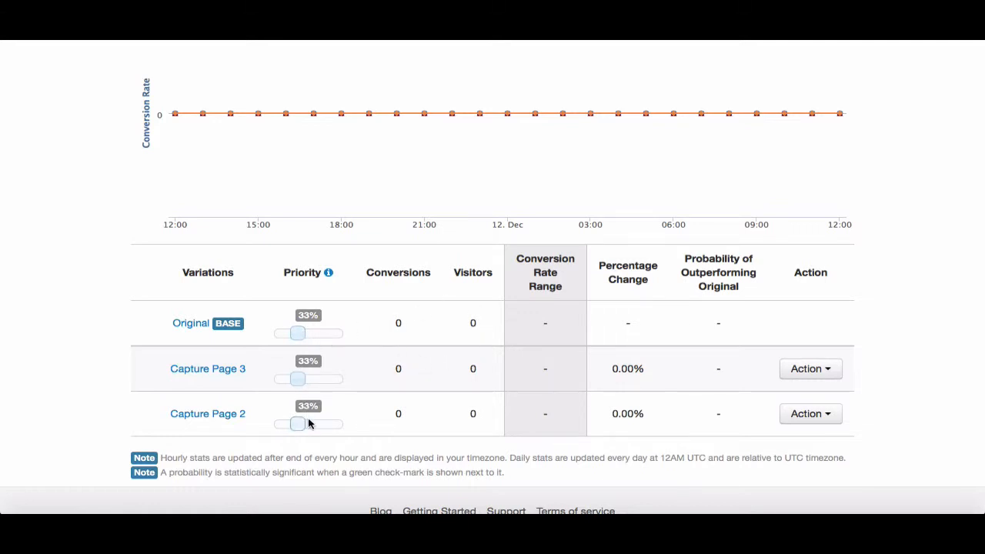
left_click(826, 416)
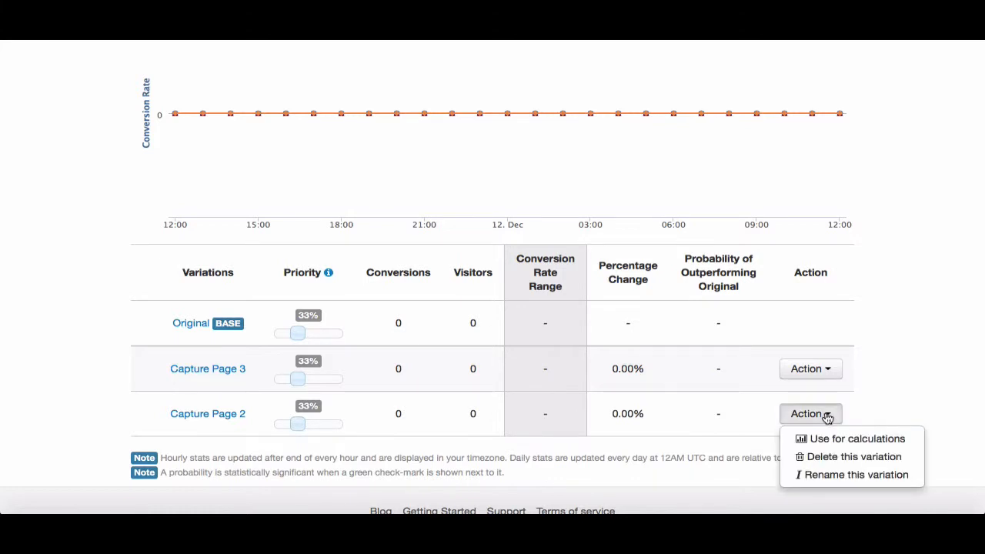
left_click(827, 415)
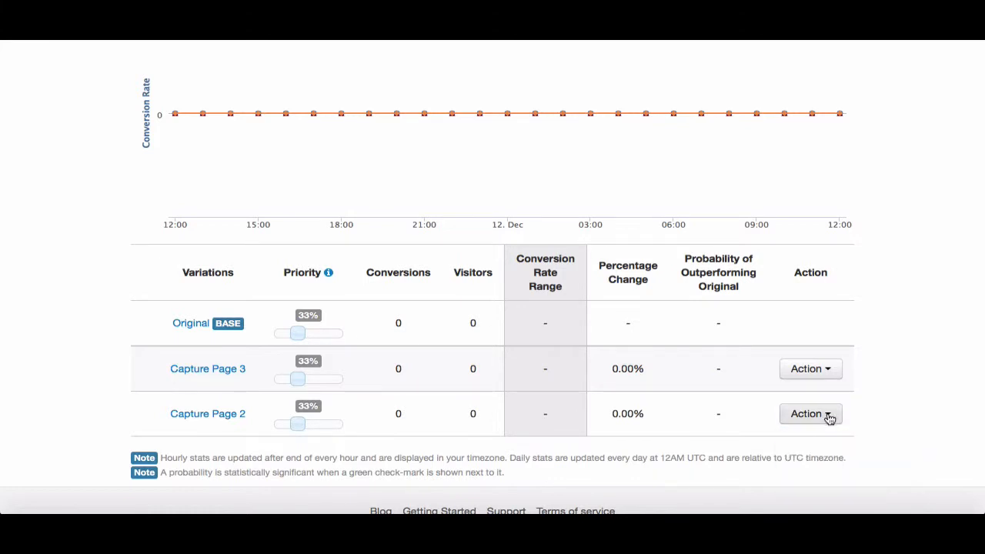
- Set the traffic priority to 0% for Capture Page 2 and Capture Page 3, and to 100% for the original
left_click_drag(298, 424, 275, 428)
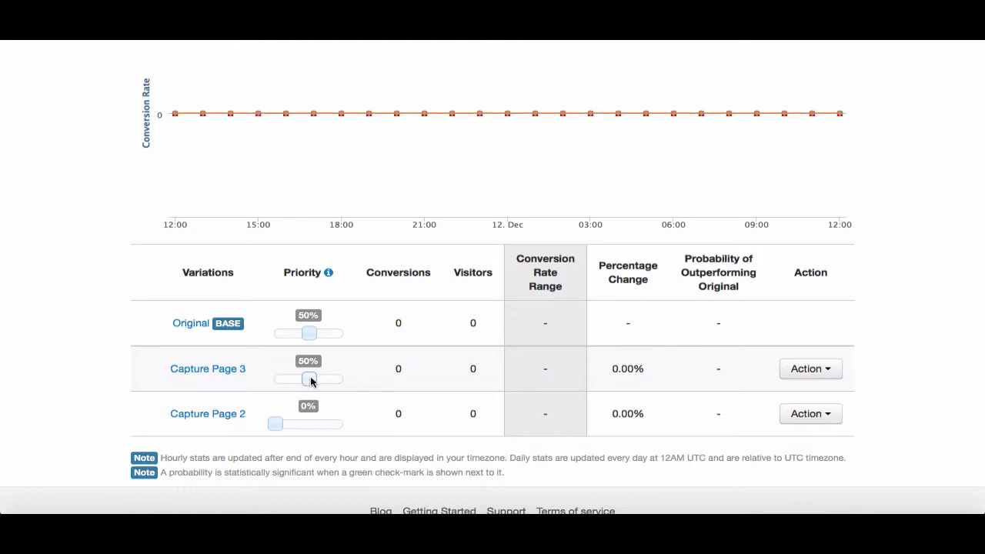
left_click_drag(310, 378, 279, 387)
left_click_drag(312, 420, 282, 422)
left_click_drag(310, 334, 364, 342)
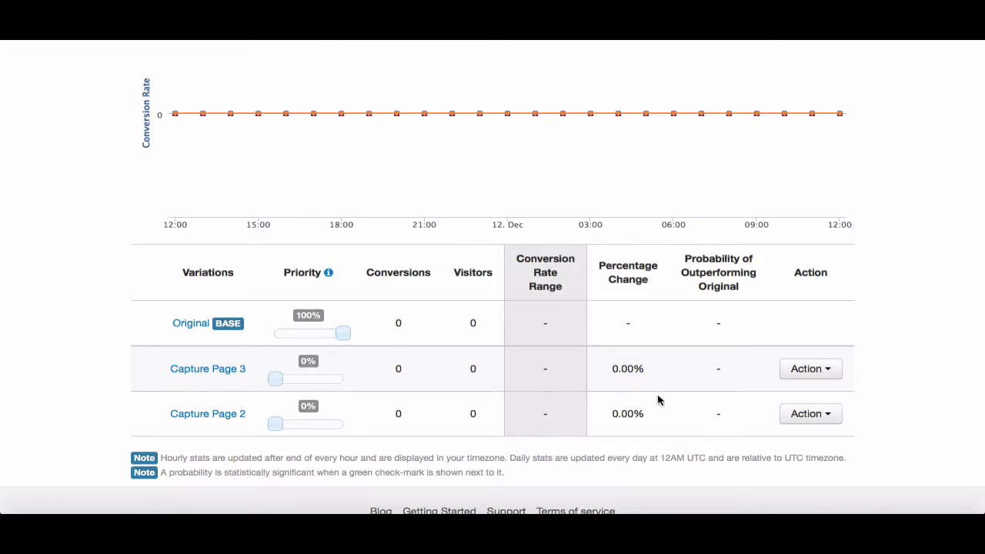
- Examine the actions available for the Capture Page 3 variation and open that variation from the results table
left_click(828, 373)
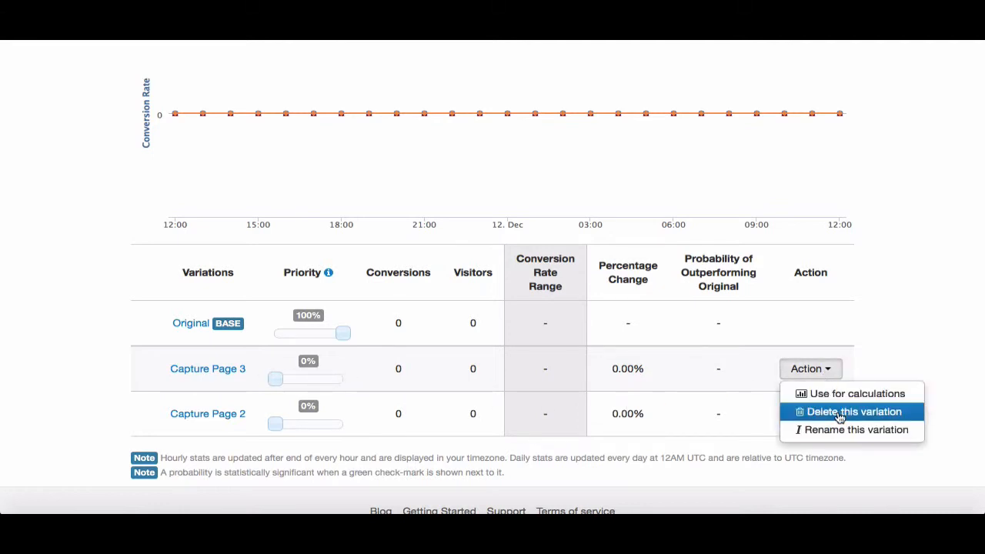
left_click(829, 370)
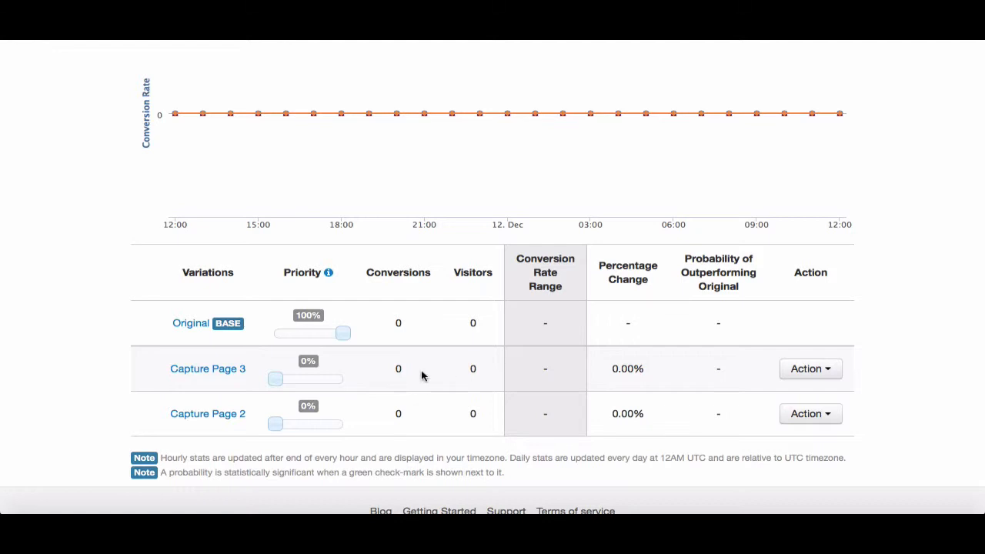
scroll(422, 375, "up", 2)
scroll(422, 376, "up", 1)
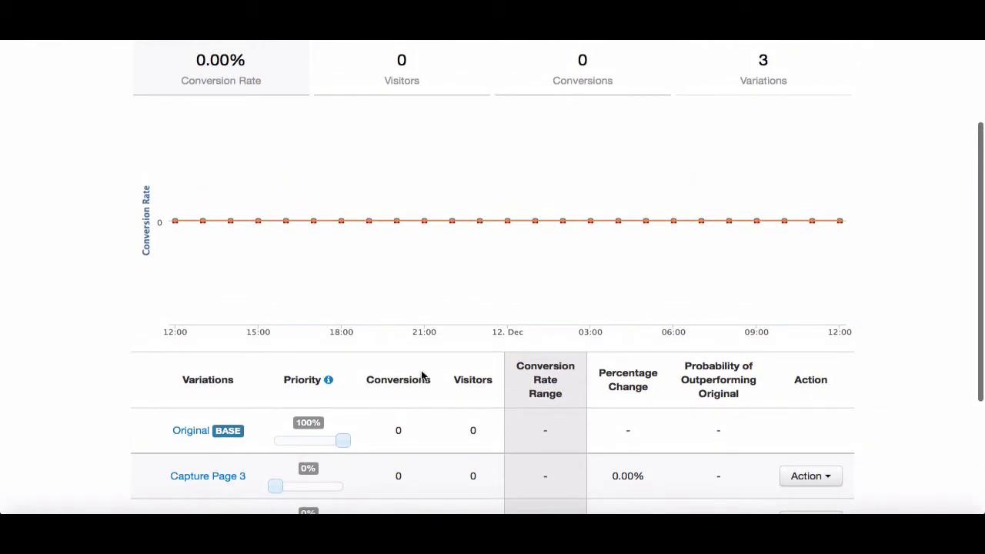
scroll(423, 376, "down", 1)
scroll(396, 397, "down", 2)
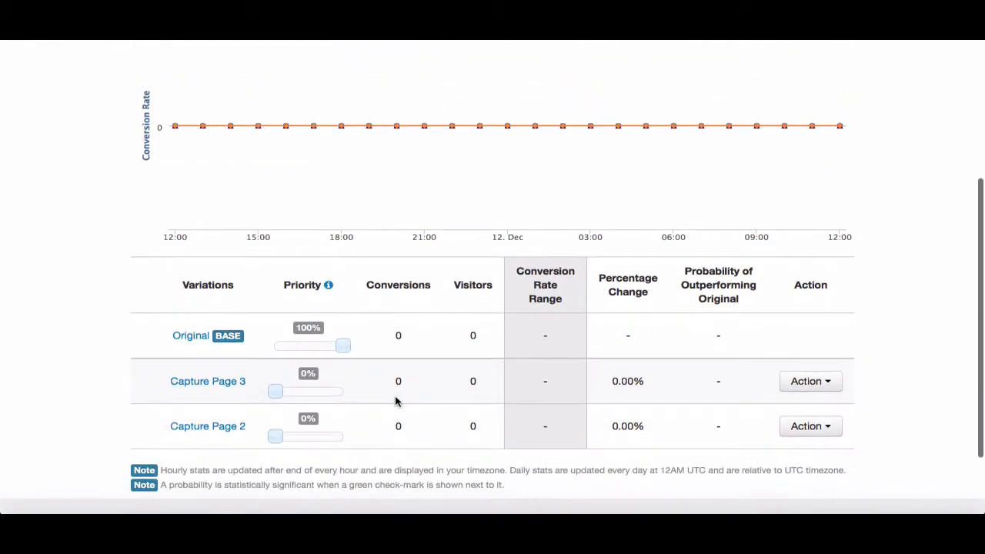
left_click(203, 382)
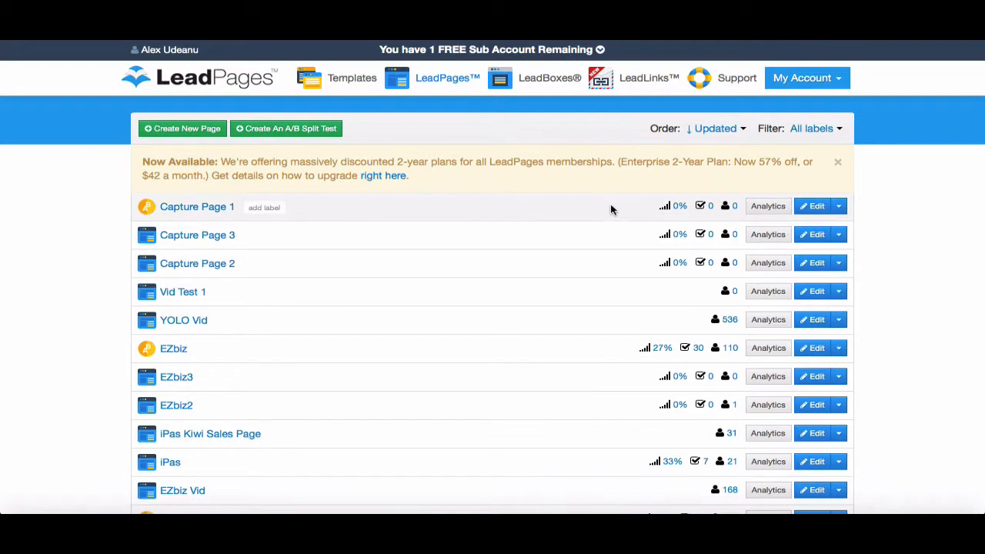
- Open Capture Page 1 for editing, select its leadpages.net URL in the publishing options, and close those options
left_click(813, 207)
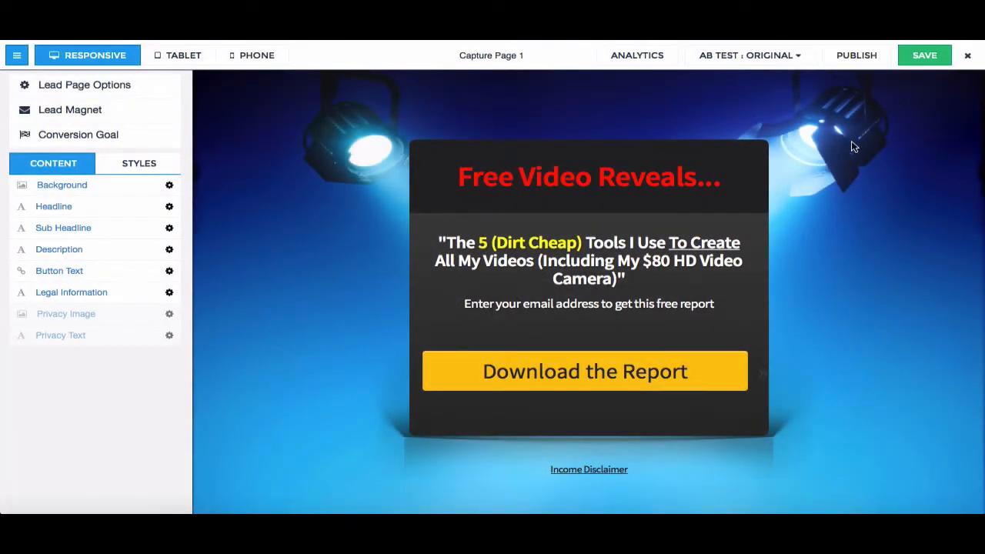
left_click(856, 56)
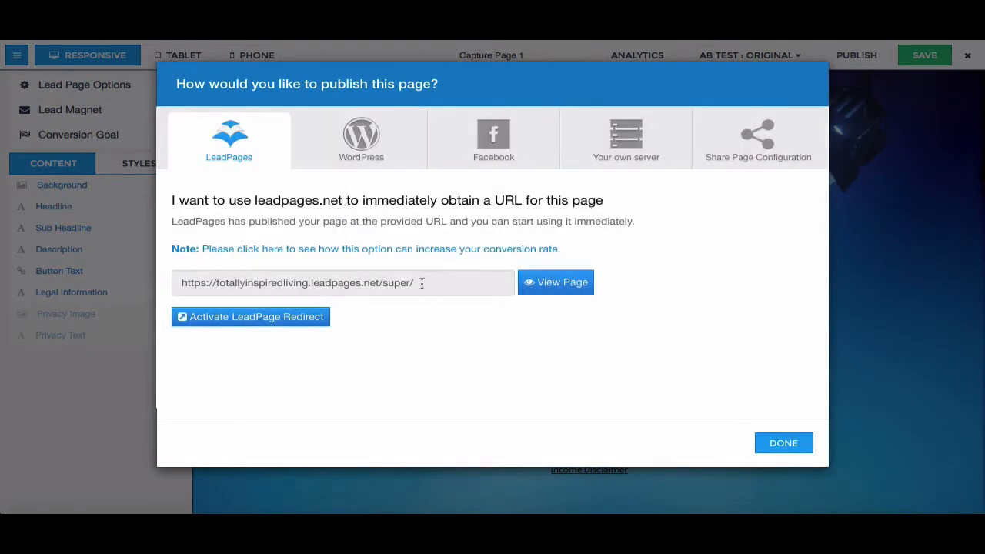
left_click(421, 283)
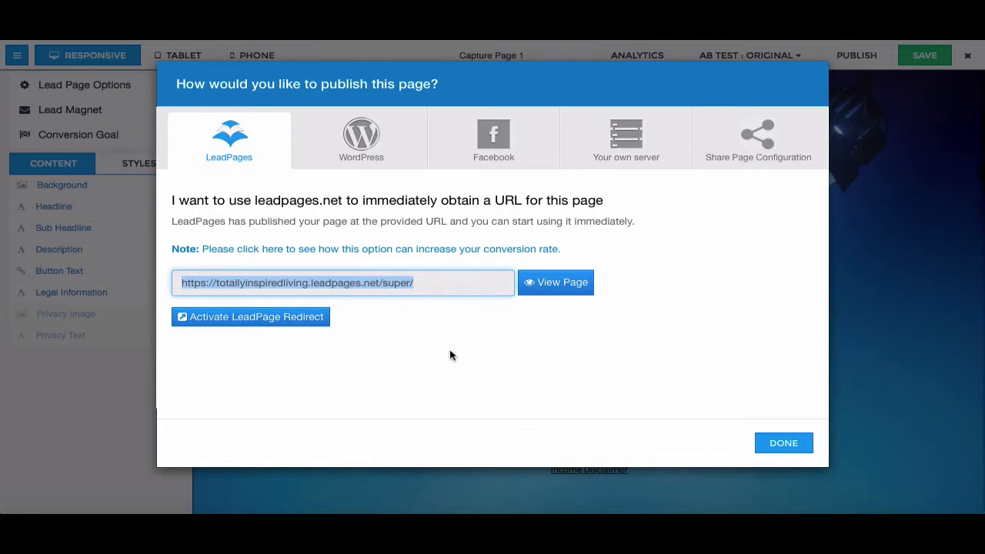
left_click(780, 445)
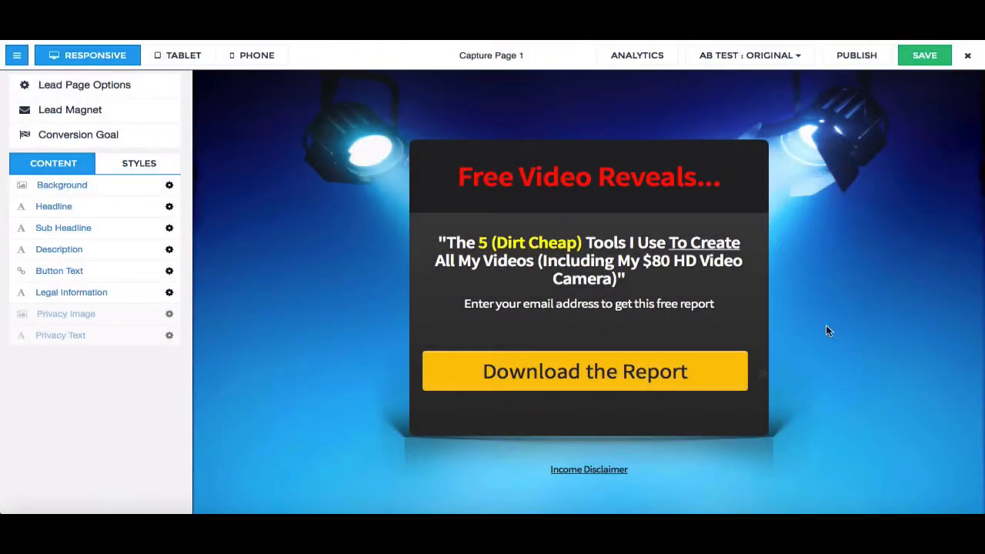